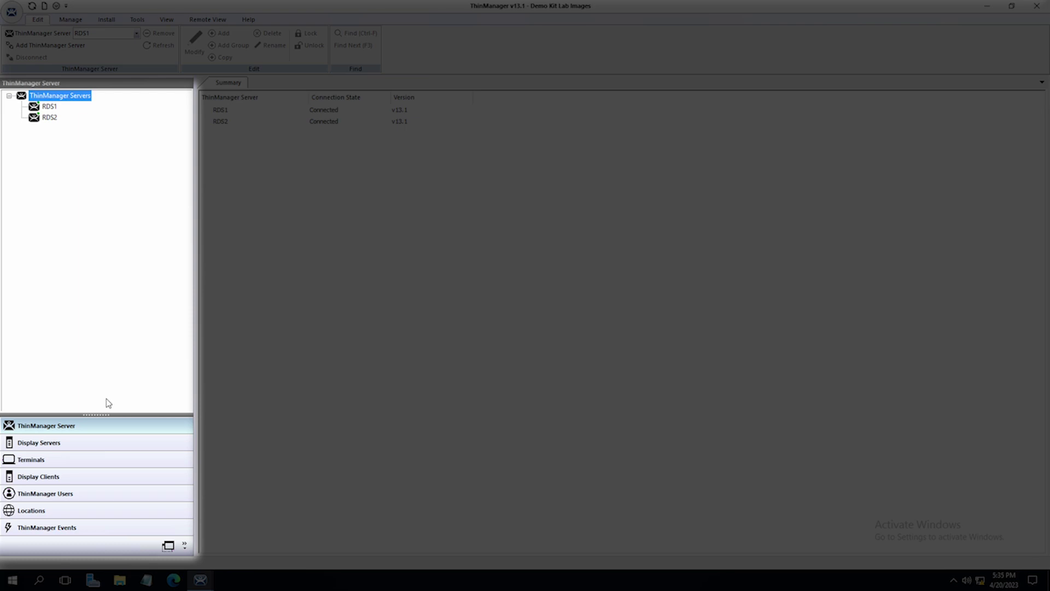
# - Add a password-protected VNC server named PanelView at 10.6.10.21, port 5900
pyautogui.click(93, 441)
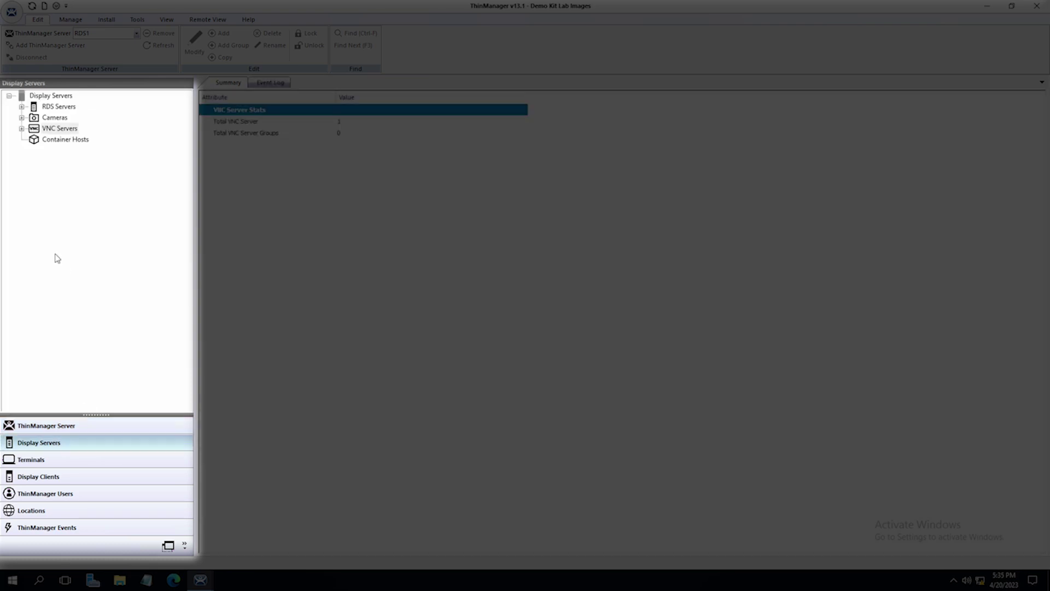
pyautogui.click(21, 128)
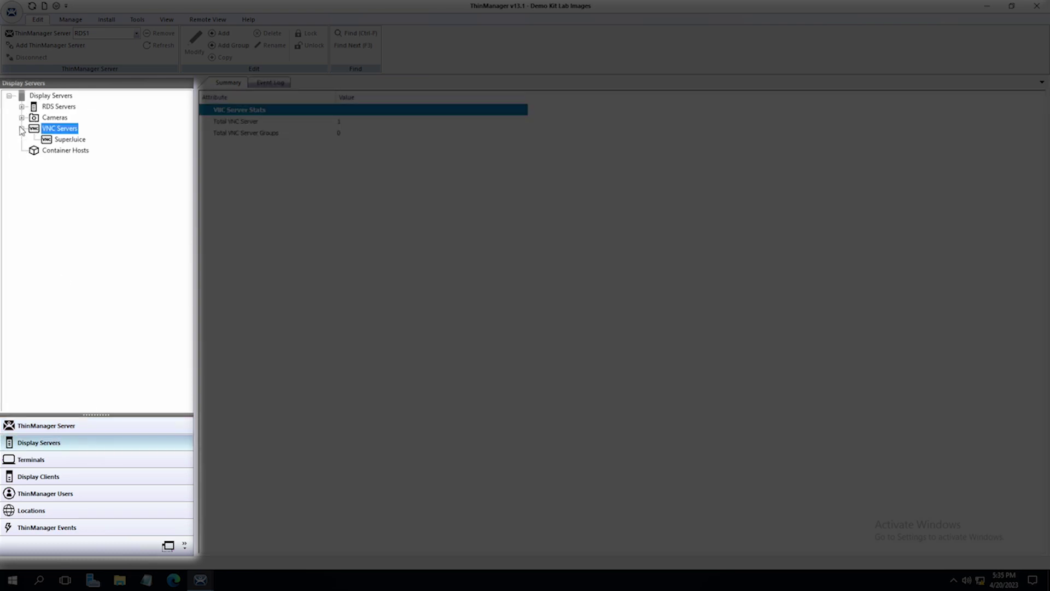
pyautogui.rightClick(47, 130)
pyautogui.click(65, 134)
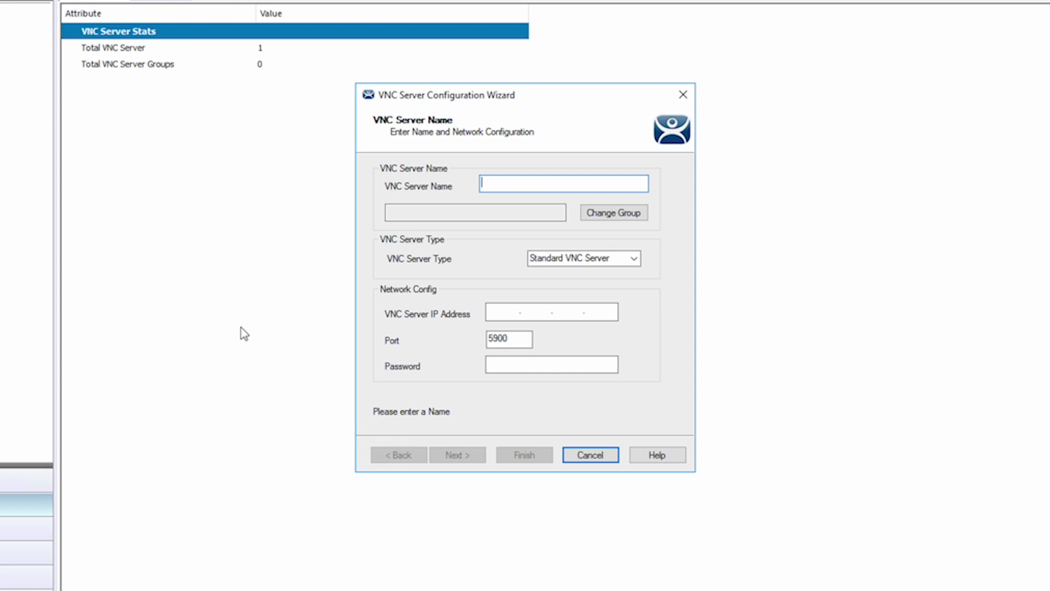
pyautogui.write('P')
pyautogui.write('anelView')
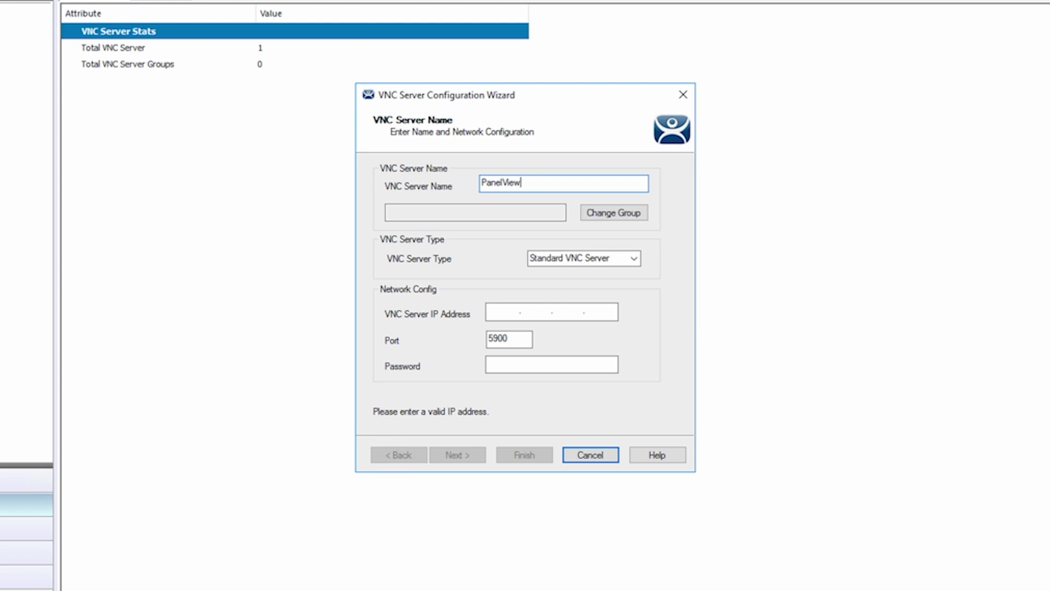
pyautogui.click(494, 312)
pyautogui.write('1')
pyautogui.write('0.6.10.')
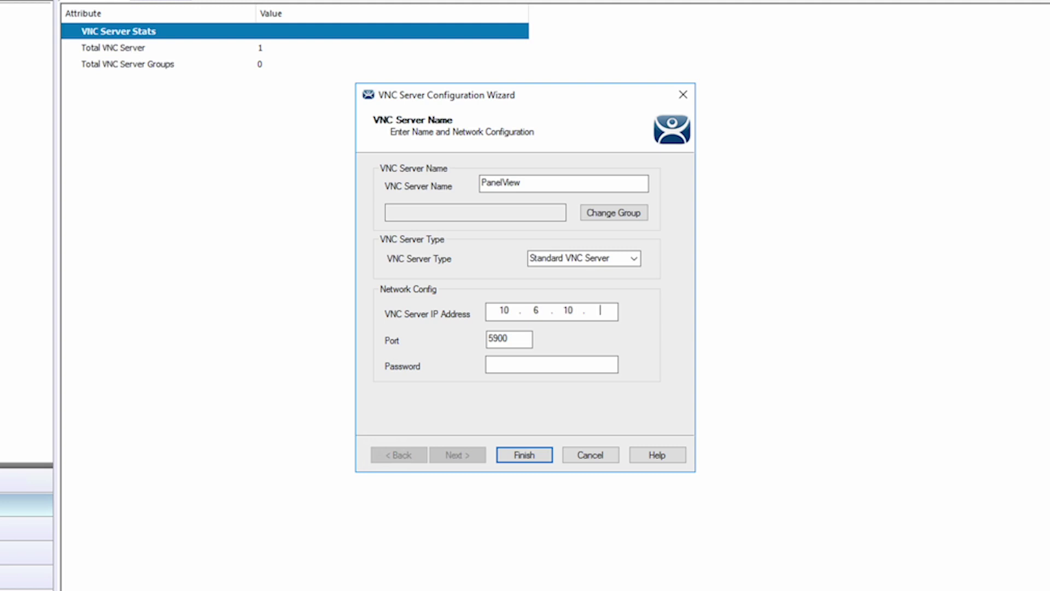
pyautogui.write('21')
pyautogui.press('Tab')
pyautogui.press('Tab')
pyautogui.click(504, 367)
pyautogui.click(525, 455)
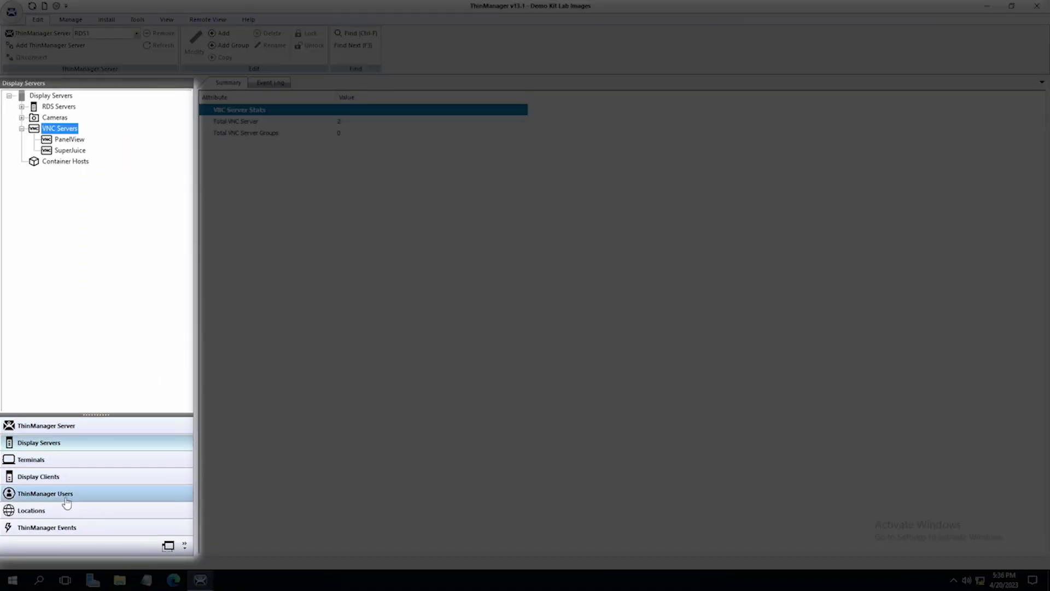
# - Start a new VNC display client named MightyQ, keeping the default client options
pyautogui.click(66, 477)
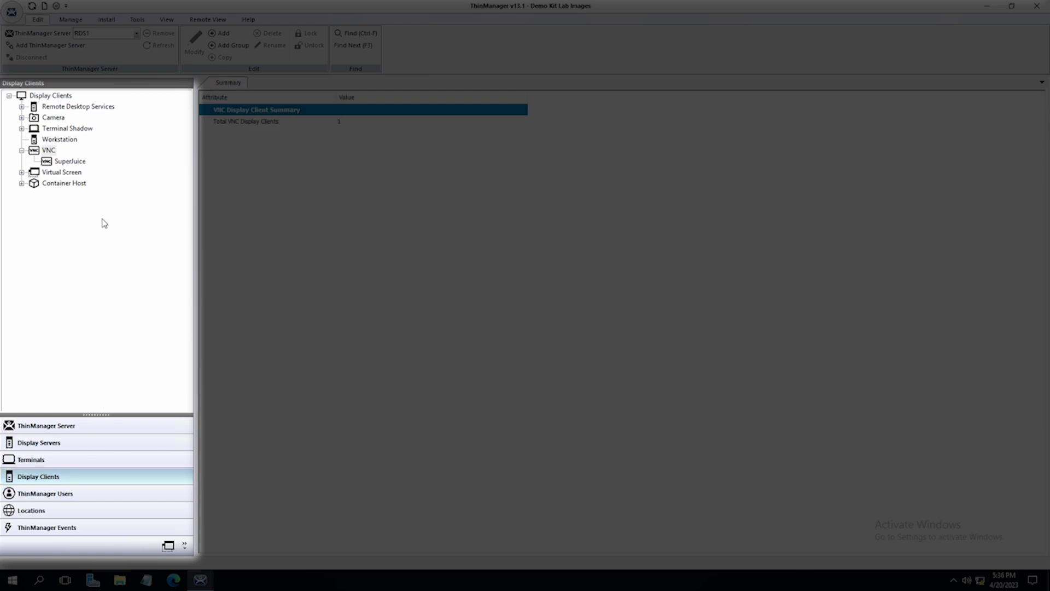
pyautogui.rightClick(48, 151)
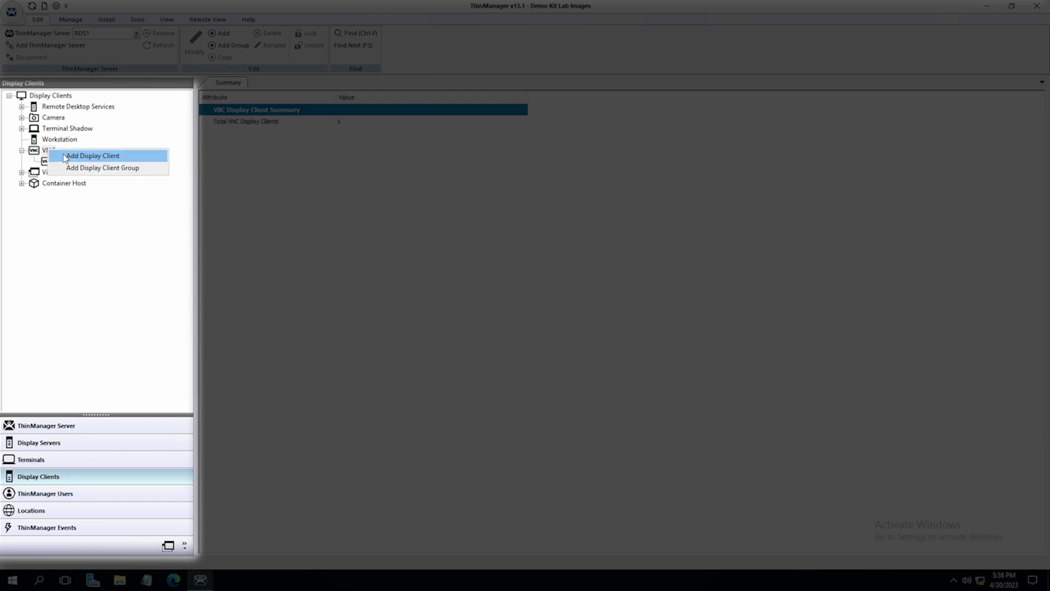
pyautogui.click(65, 155)
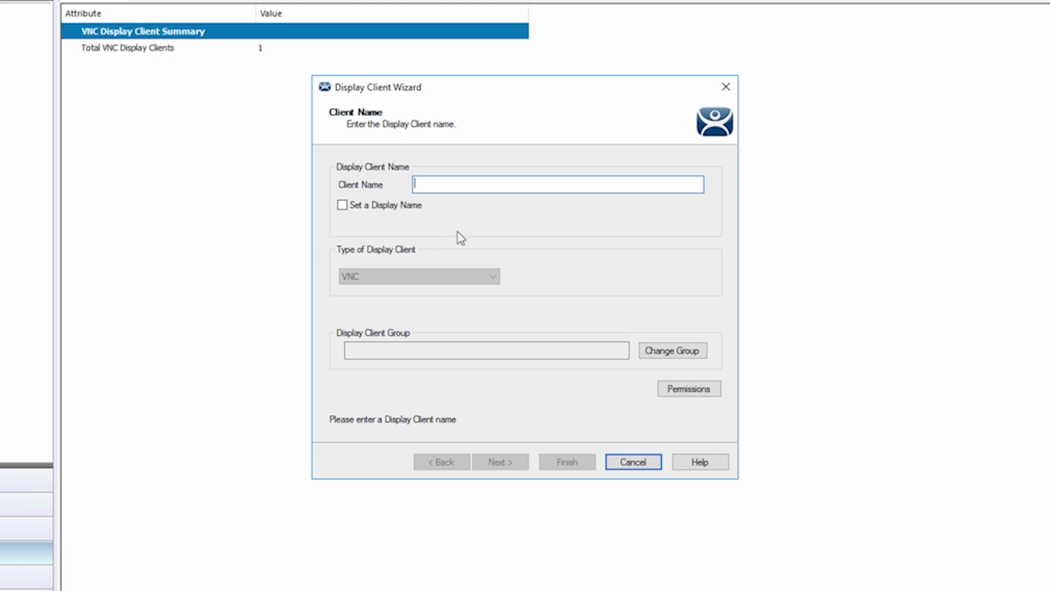
pyautogui.write('MightyQ')
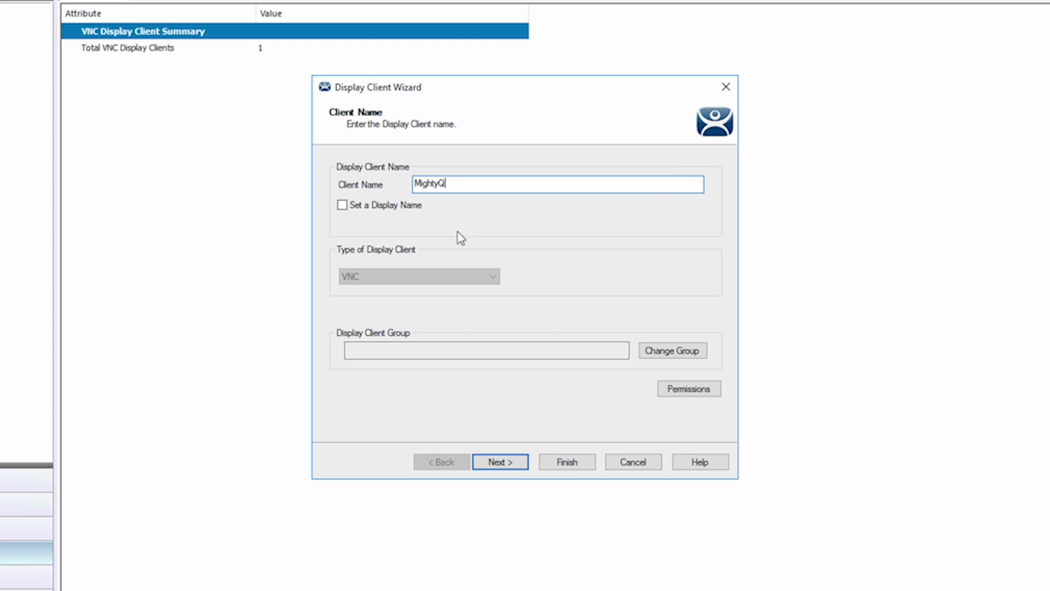
pyautogui.click(501, 463)
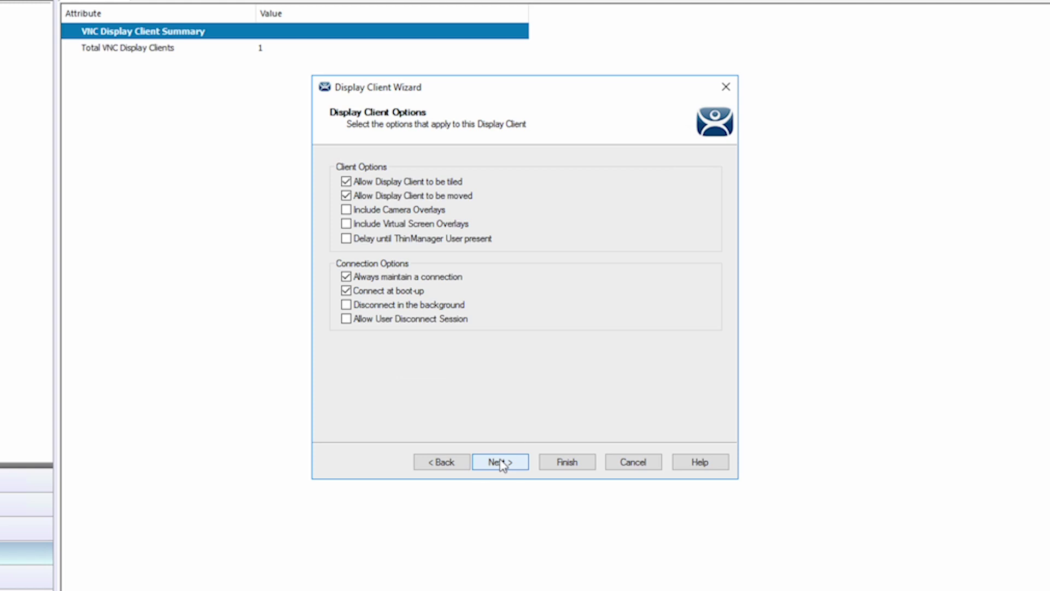
pyautogui.click(501, 462)
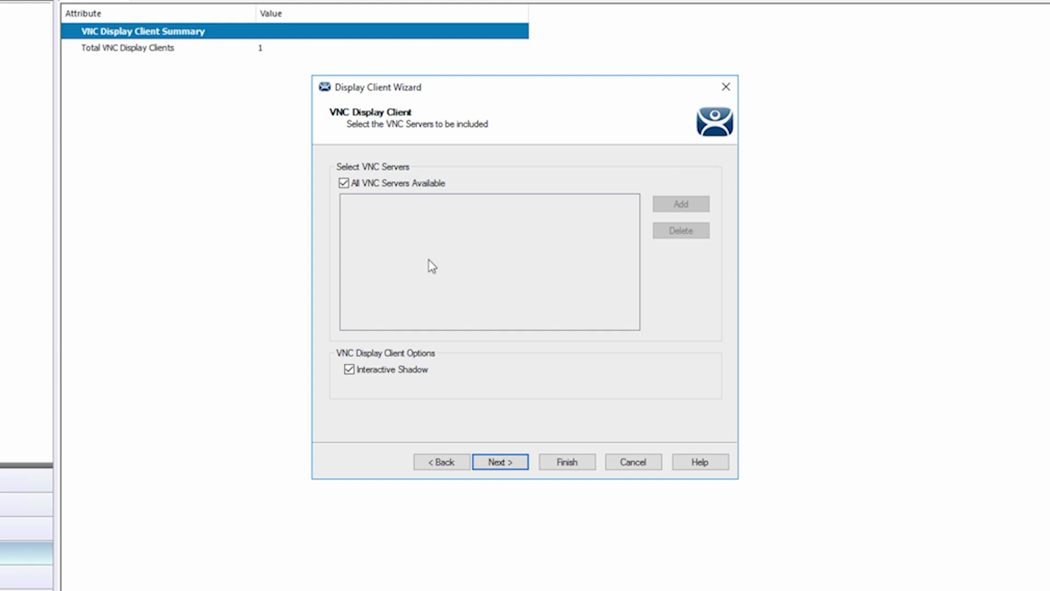
# - Restrict MightyQ to the PanelView VNC server, keep interactive shadow on, and finish it
pyautogui.click(344, 183)
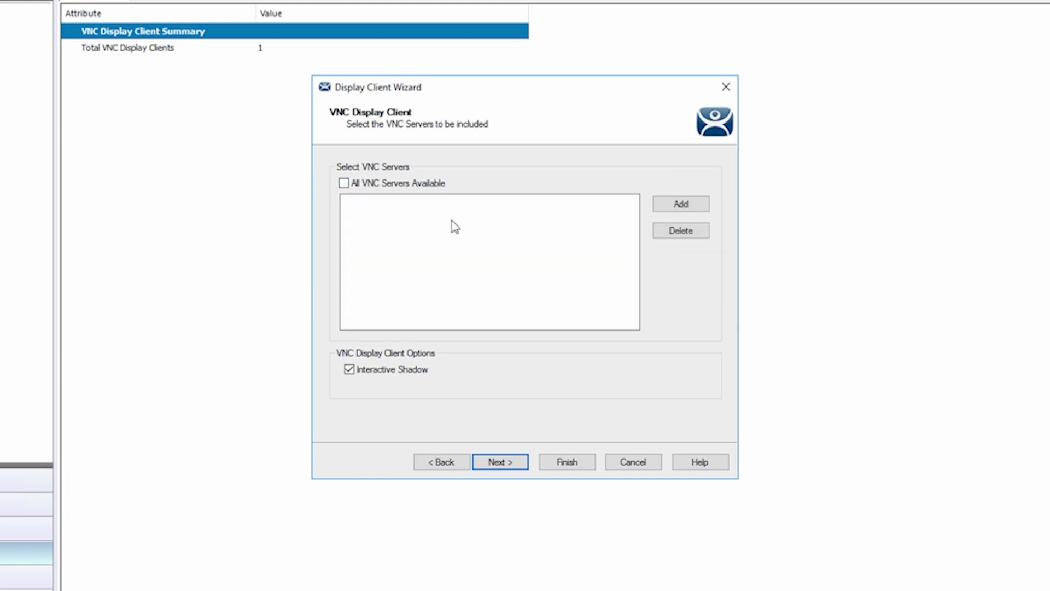
pyautogui.click(680, 206)
pyautogui.click(455, 189)
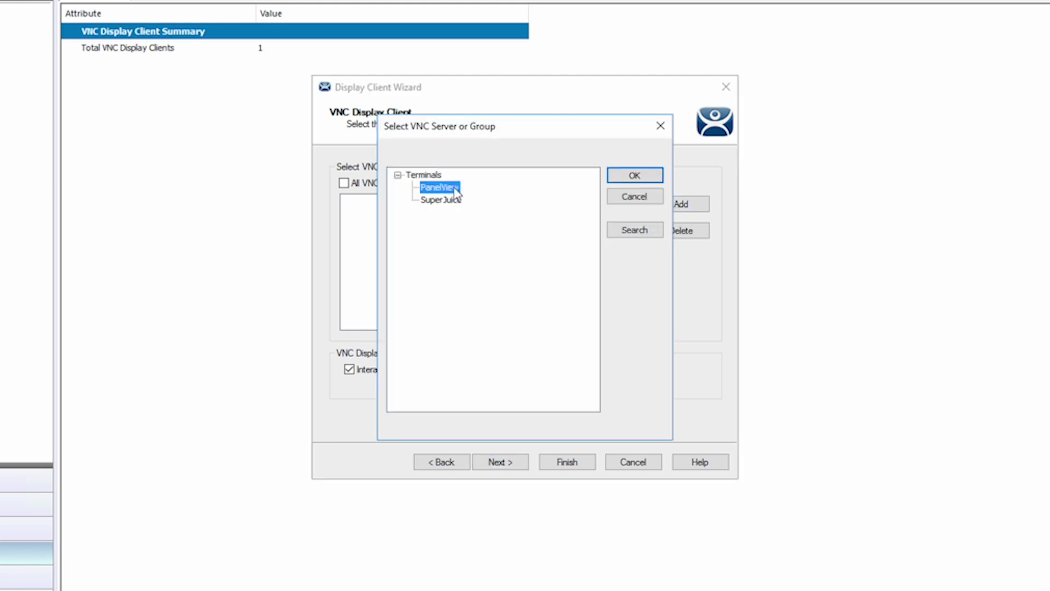
pyautogui.click(626, 176)
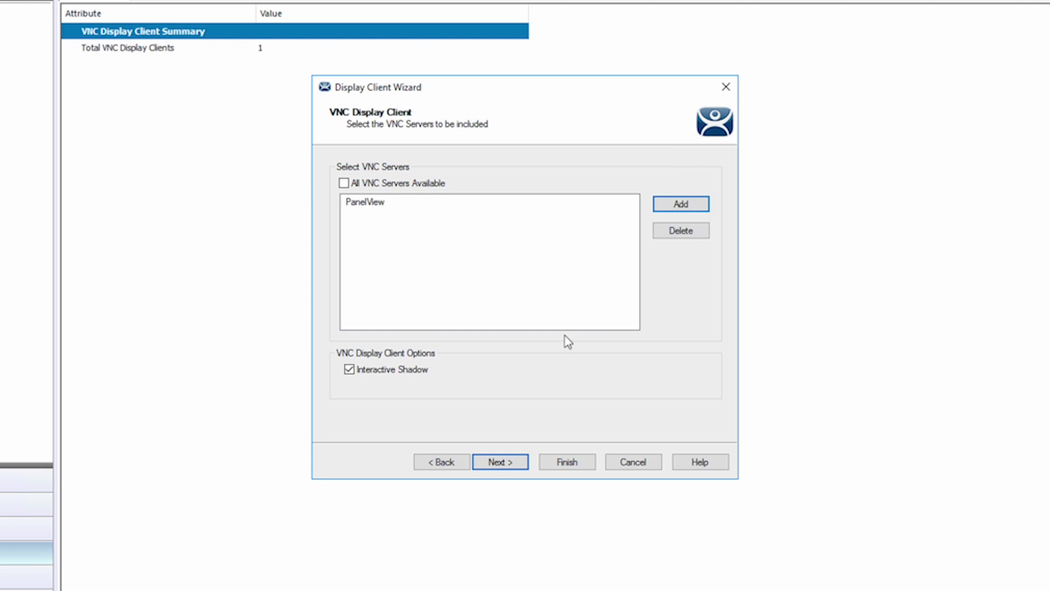
pyautogui.click(509, 464)
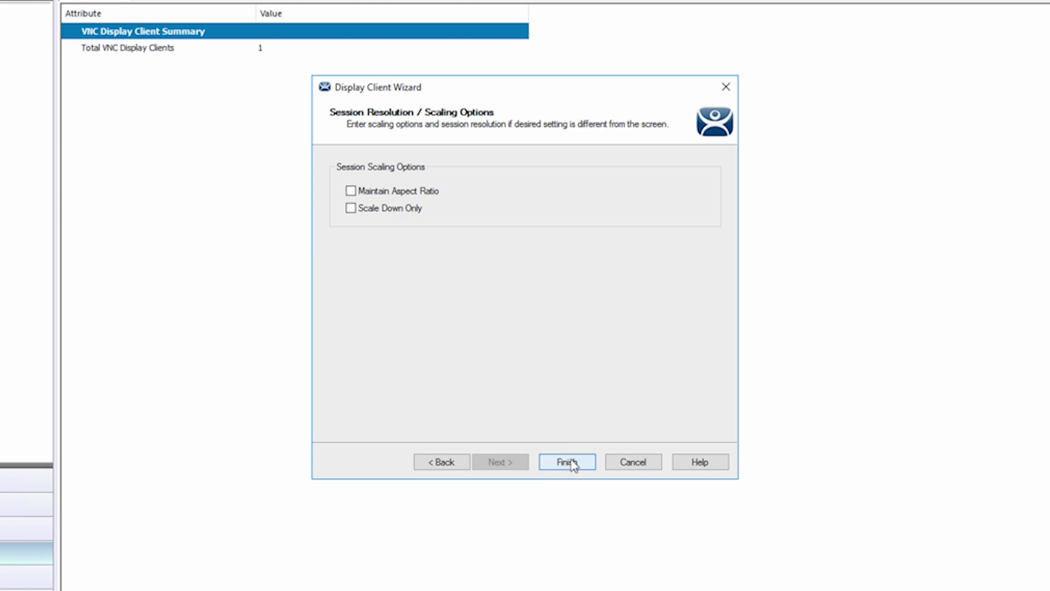
pyautogui.click(567, 462)
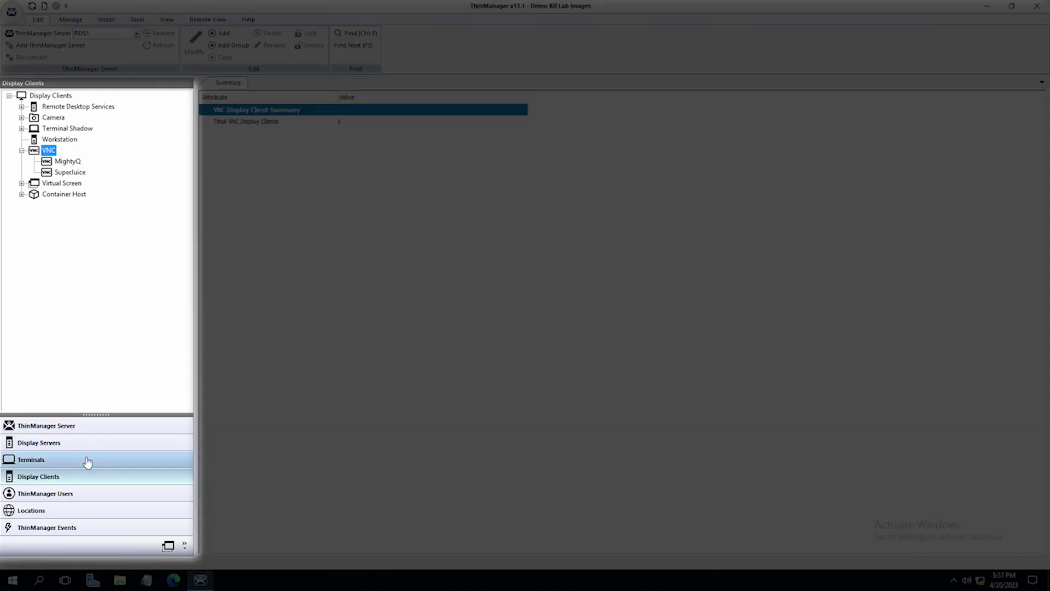
pyautogui.click(88, 462)
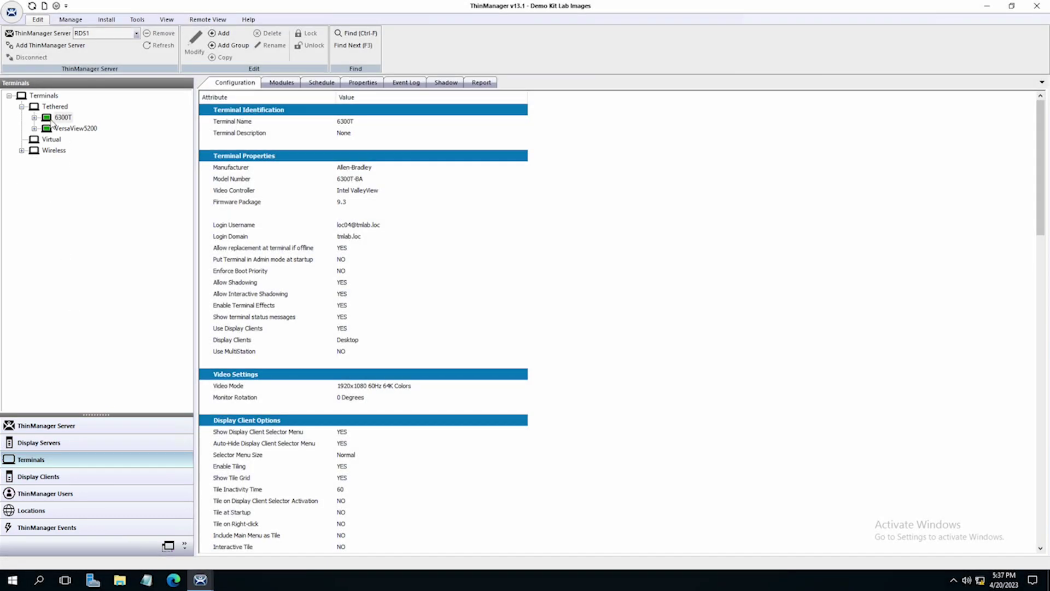
# - Replace Desktop with the VNC client MightyQ as terminal 6300T's only display client
pyautogui.doubleClick(53, 120)
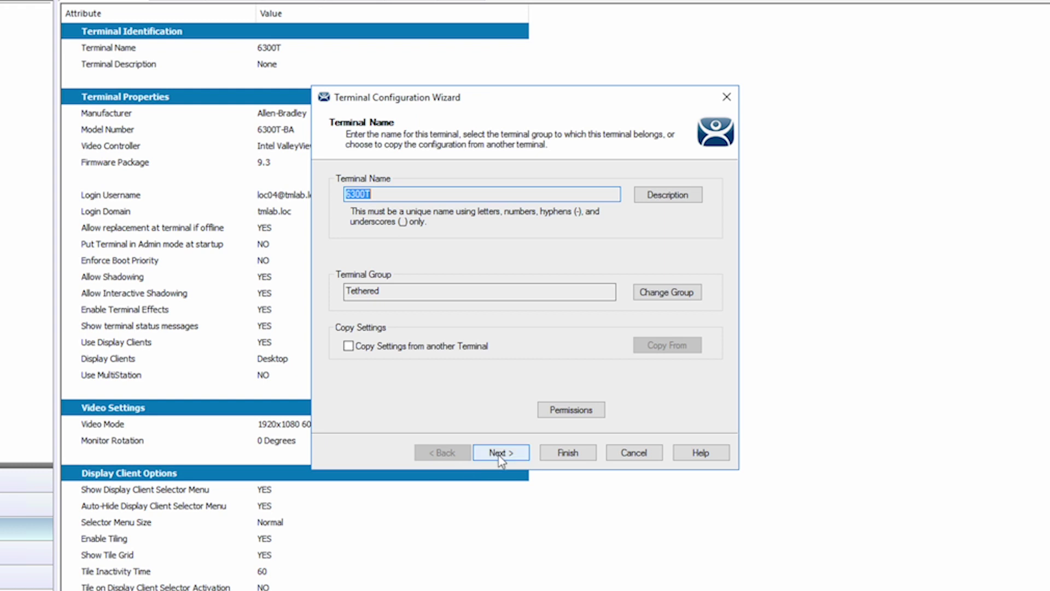
pyautogui.click(499, 454)
pyautogui.click(499, 453)
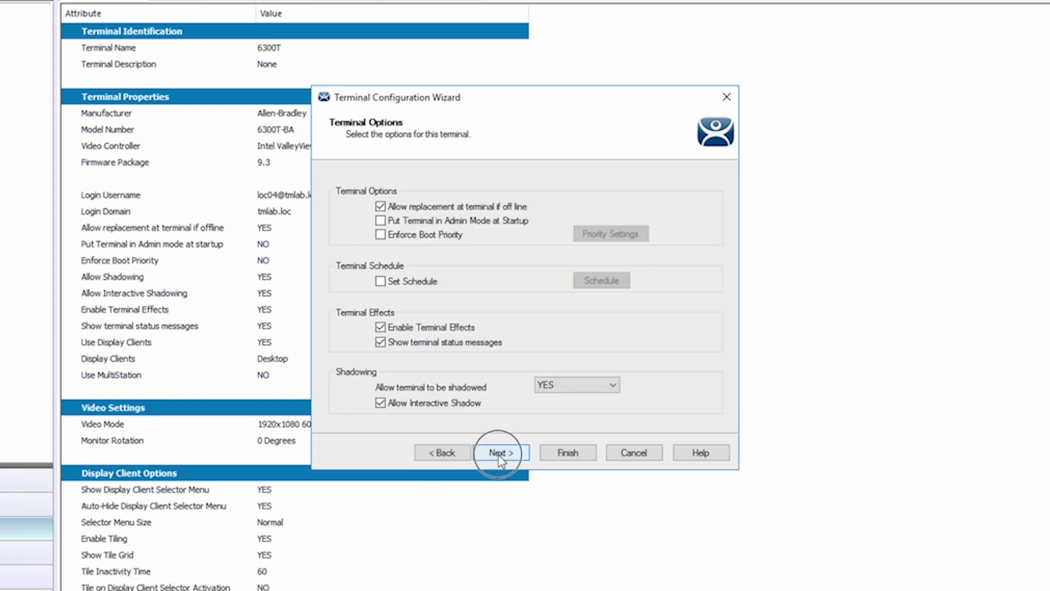
pyautogui.click(499, 454)
pyautogui.click(499, 454)
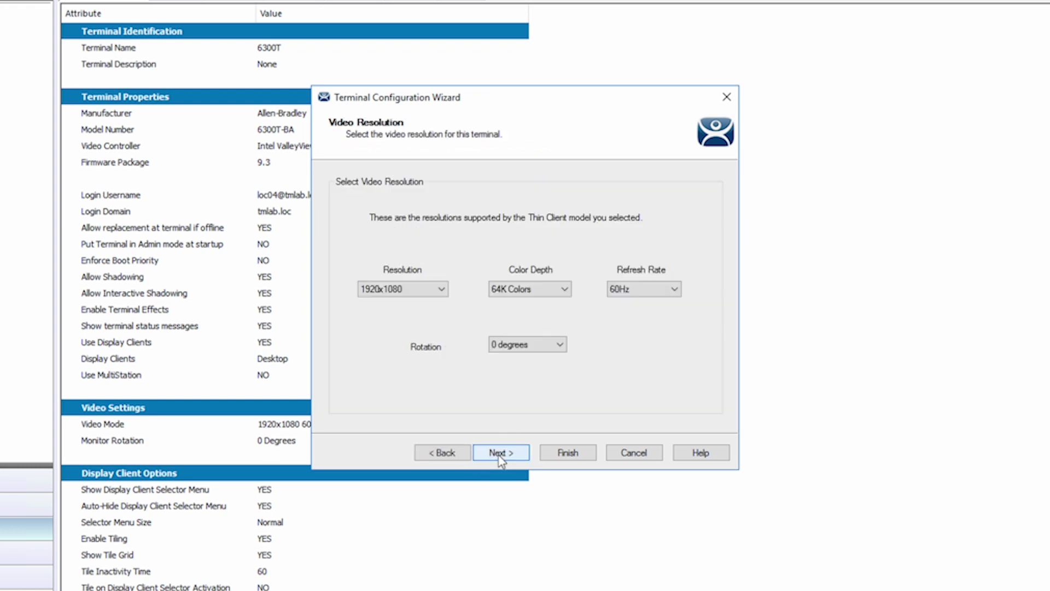
pyautogui.click(499, 454)
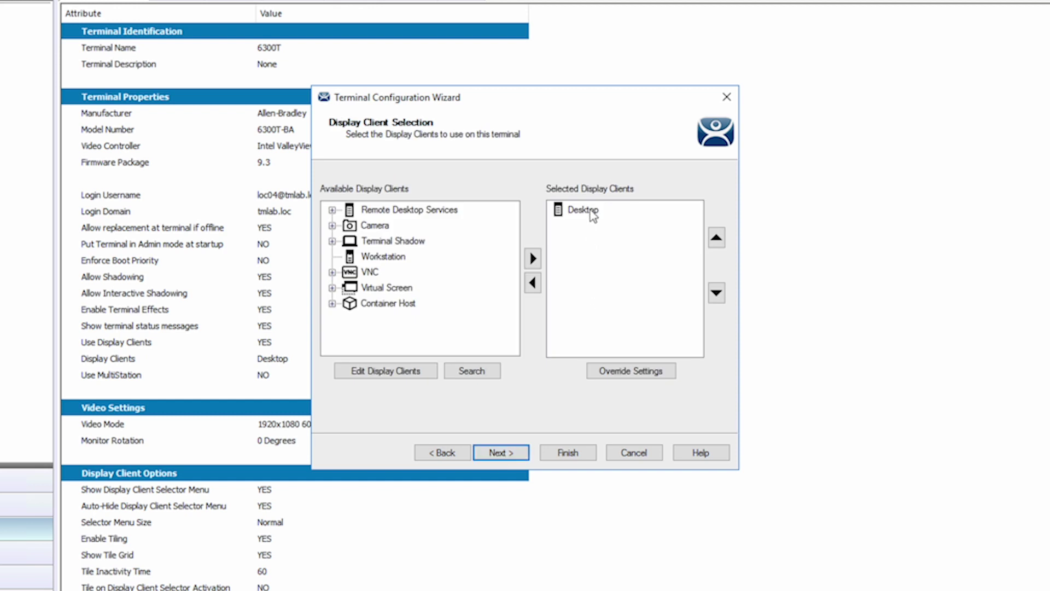
pyautogui.moveTo(583, 210); pyautogui.dragTo(474, 257)
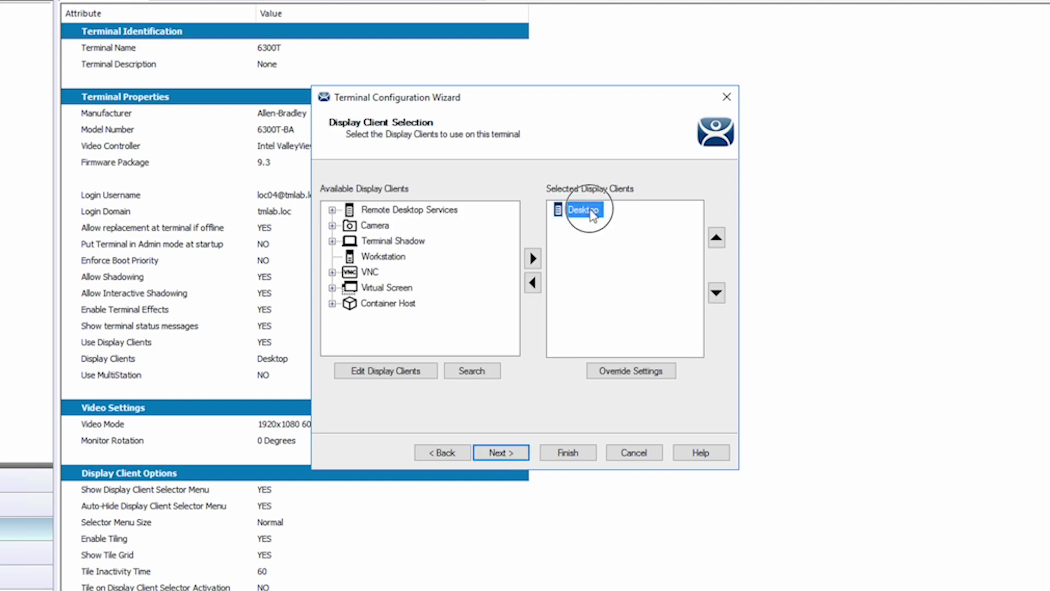
pyautogui.click(332, 272)
pyautogui.doubleClick(396, 288)
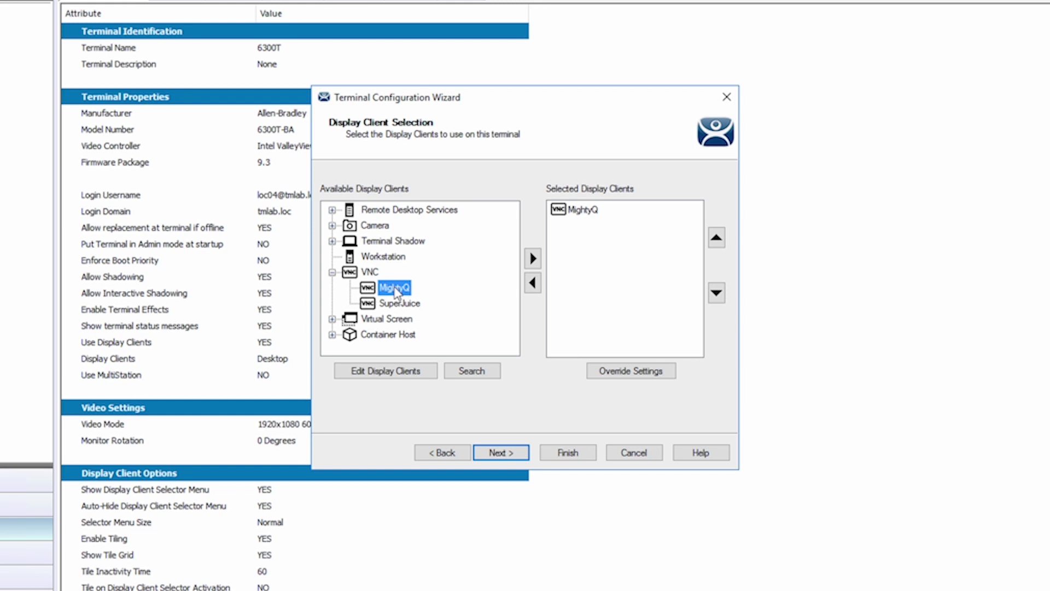
pyautogui.click(568, 453)
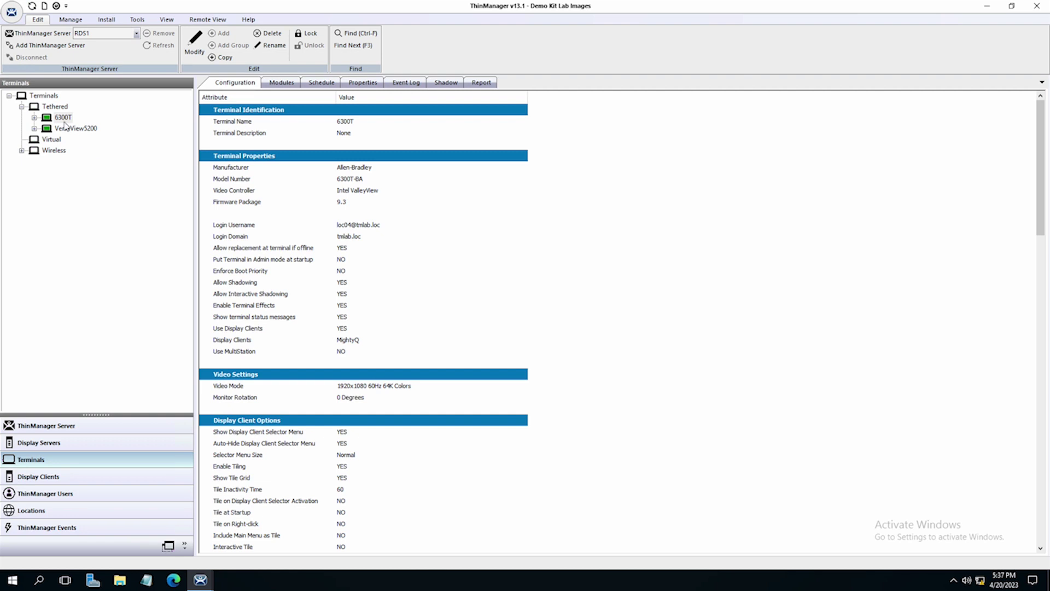
# - Restart terminal 6300T and confirm, so it loads the MightyQ display client
pyautogui.rightClick(63, 118)
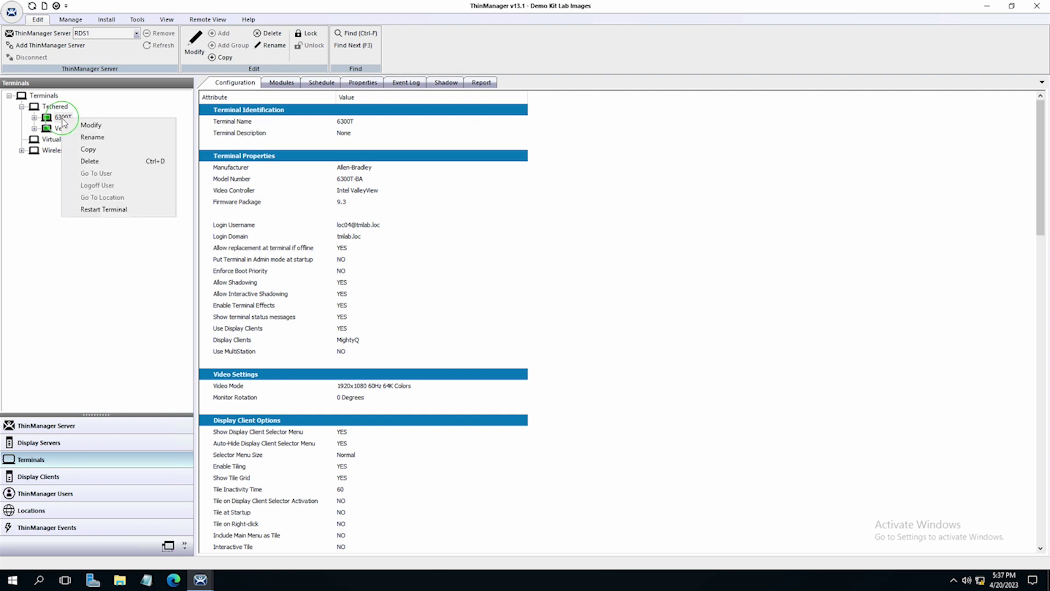
pyautogui.click(88, 210)
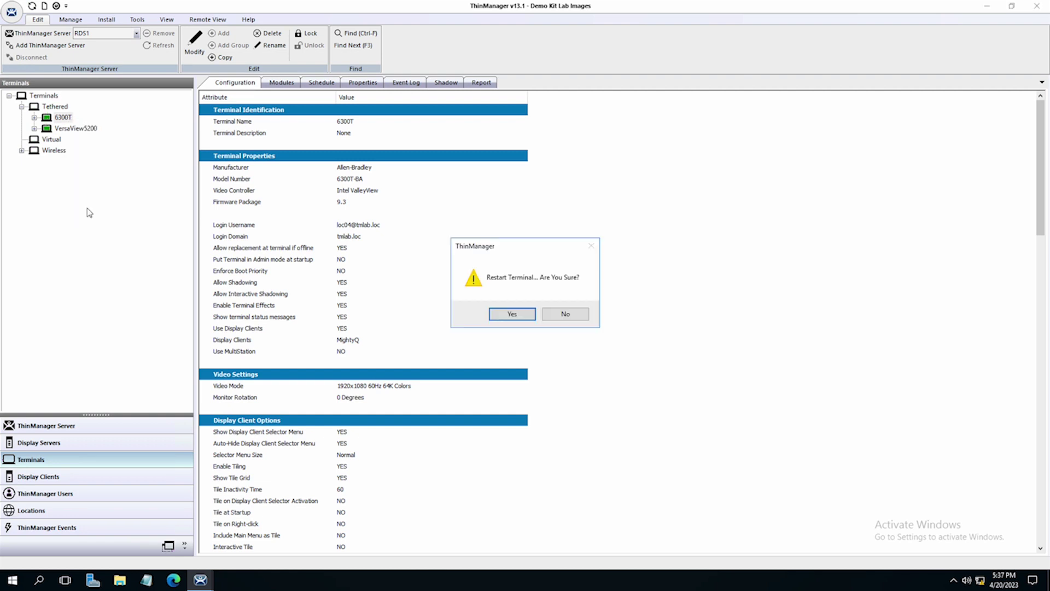
pyautogui.click(512, 315)
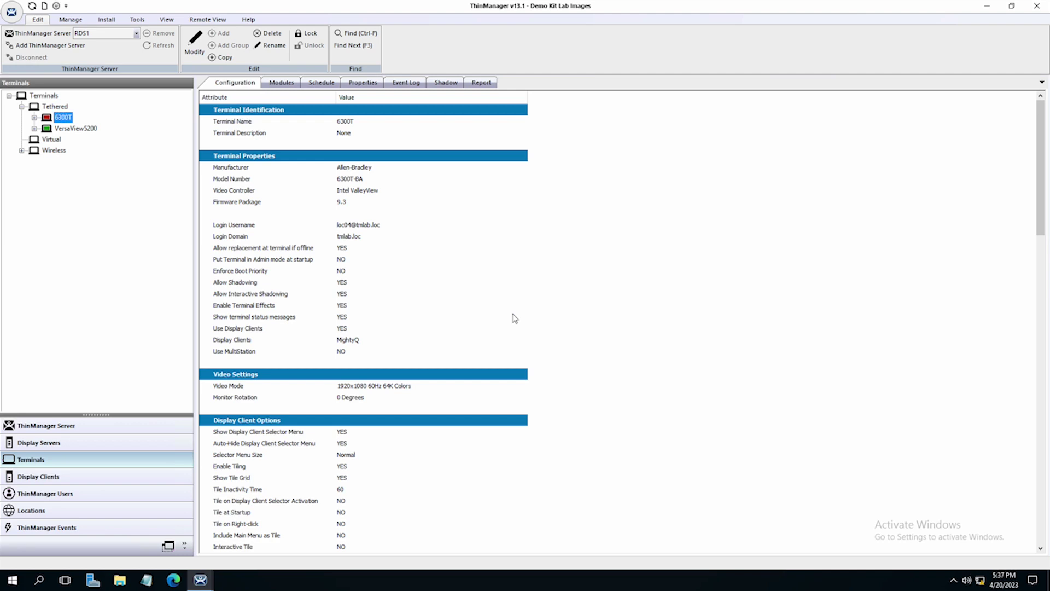
pyautogui.click(446, 84)
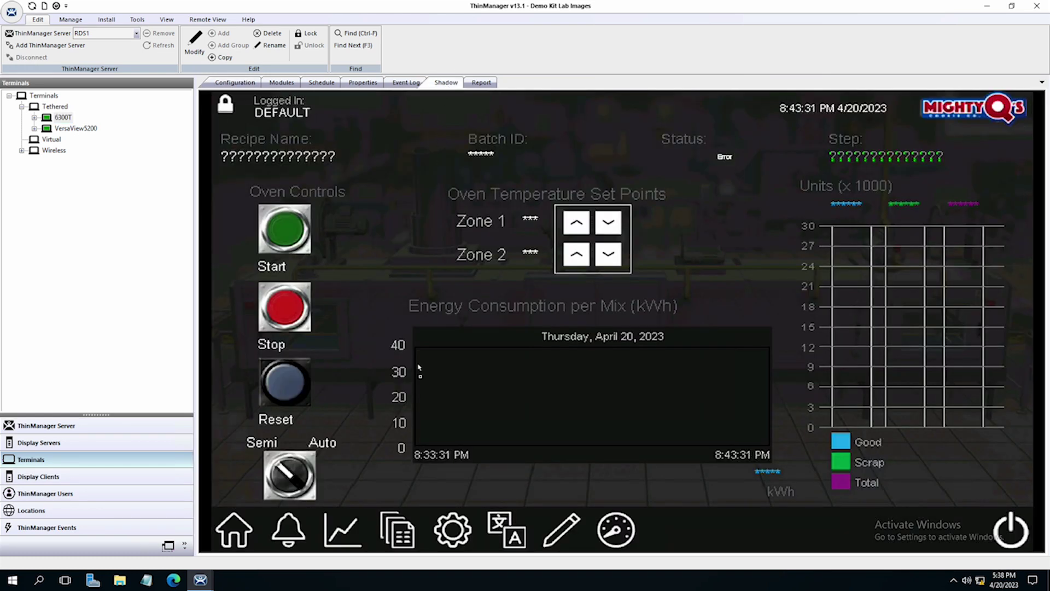
# - Through the shadow, visit the HMI's alarm, home and settings screens, then dismiss the access-denied message
pyautogui.click(298, 535)
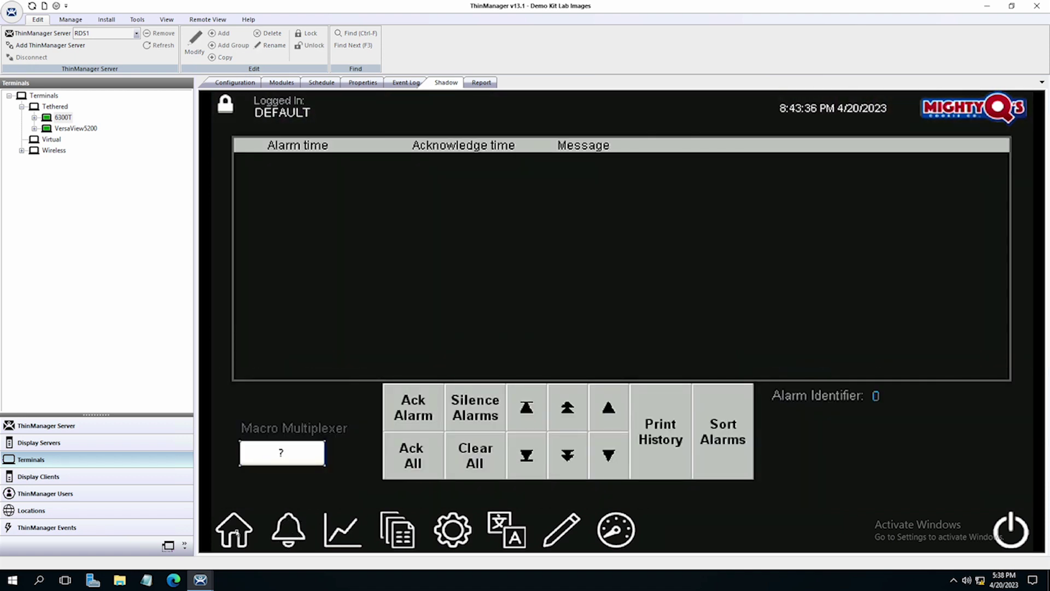
pyautogui.click(236, 531)
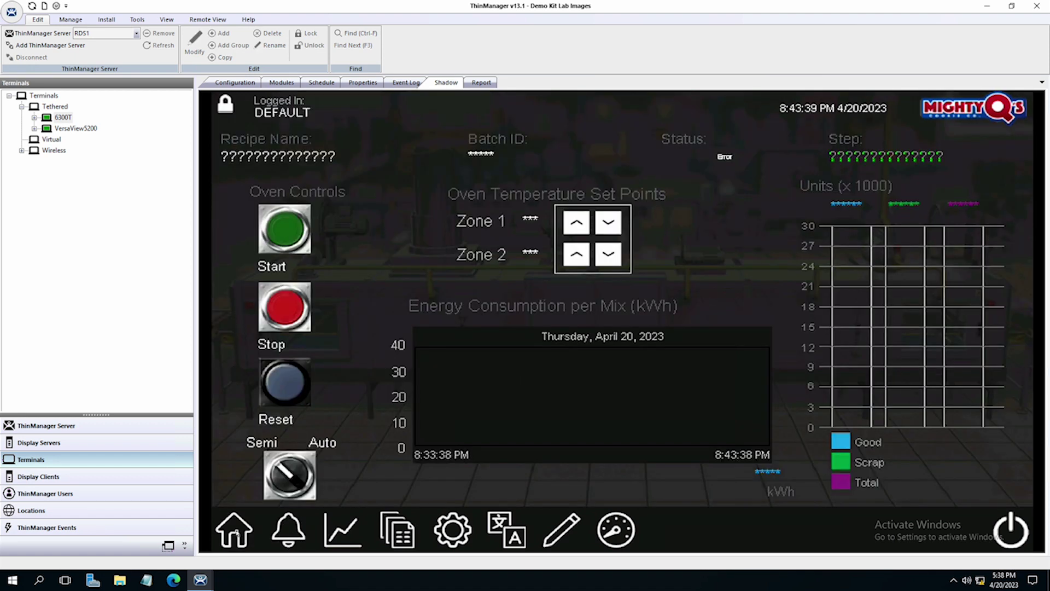
pyautogui.click(452, 532)
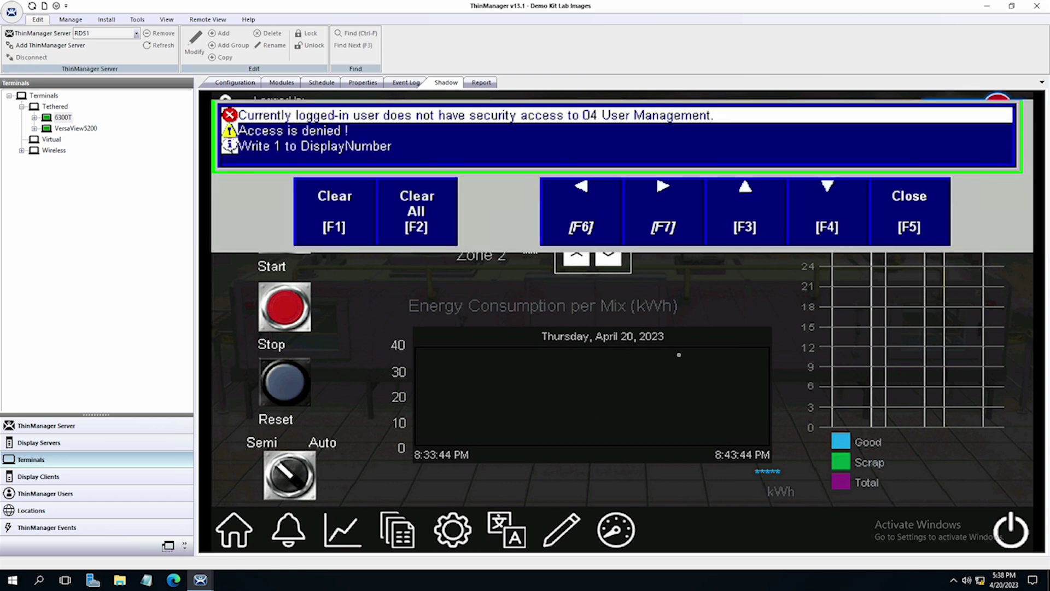
pyautogui.click(909, 198)
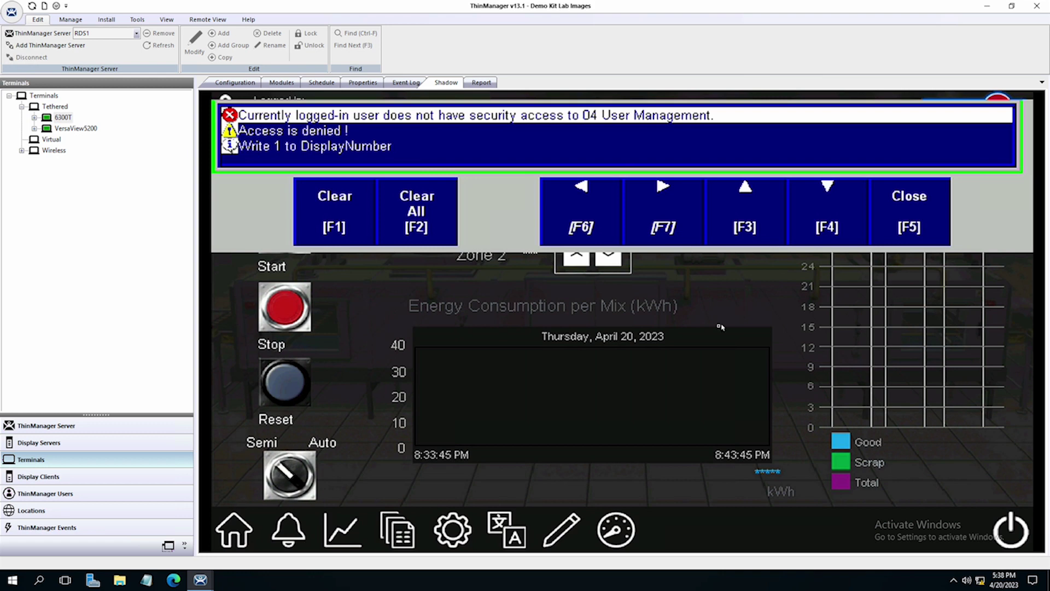